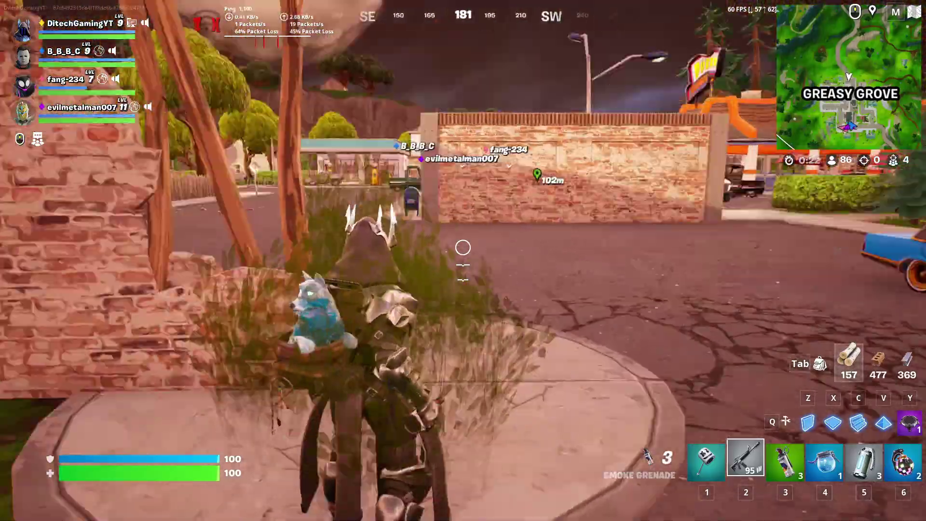
- Switch the held item to the assault rifle in the Fortnite match
{"action": "key", "text": "2"}
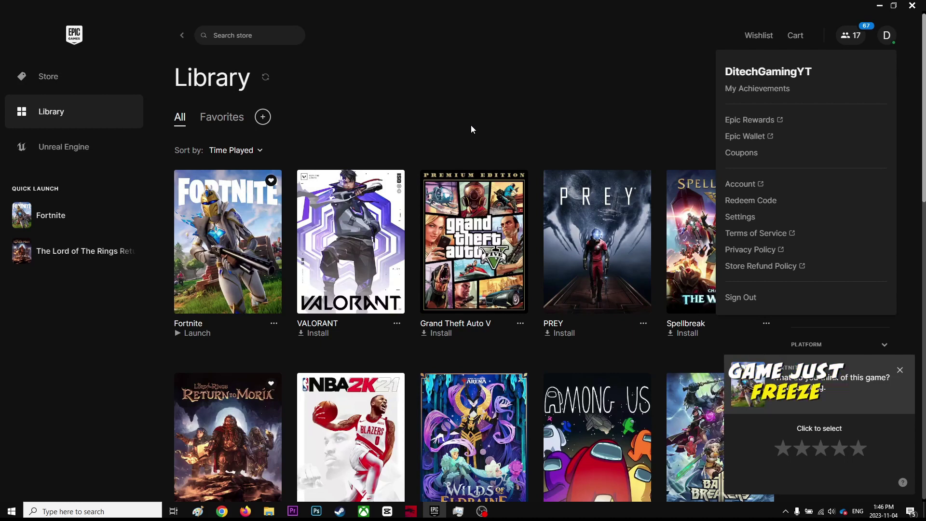
- Add '-limitclientticks' to Fortnite's additional command line arguments in launcher Settings
{"action": "left_click", "coordinate": [471, 125]}
{"action": "left_click", "coordinate": [889, 36]}
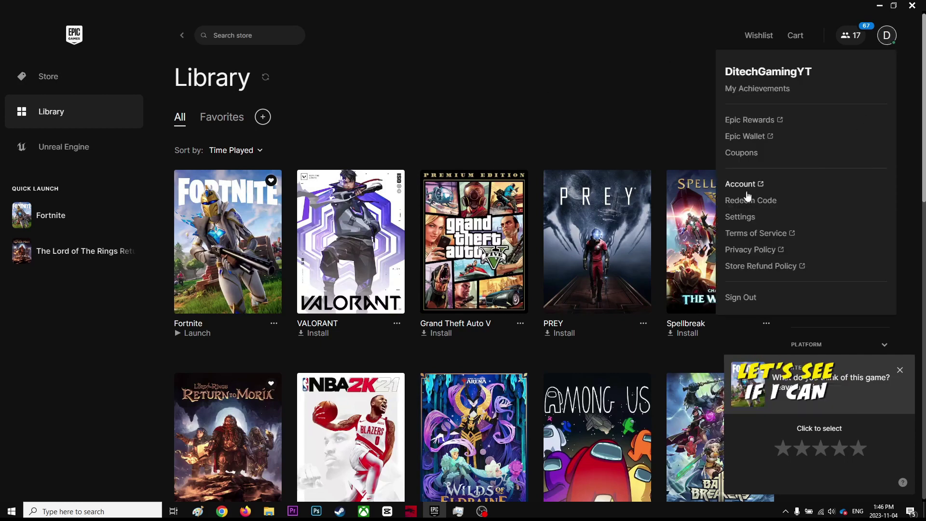
{"action": "left_click", "coordinate": [740, 216]}
{"action": "scroll", "coordinate": [151, 352], "scroll_direction": "down", "scroll_amount": 3}
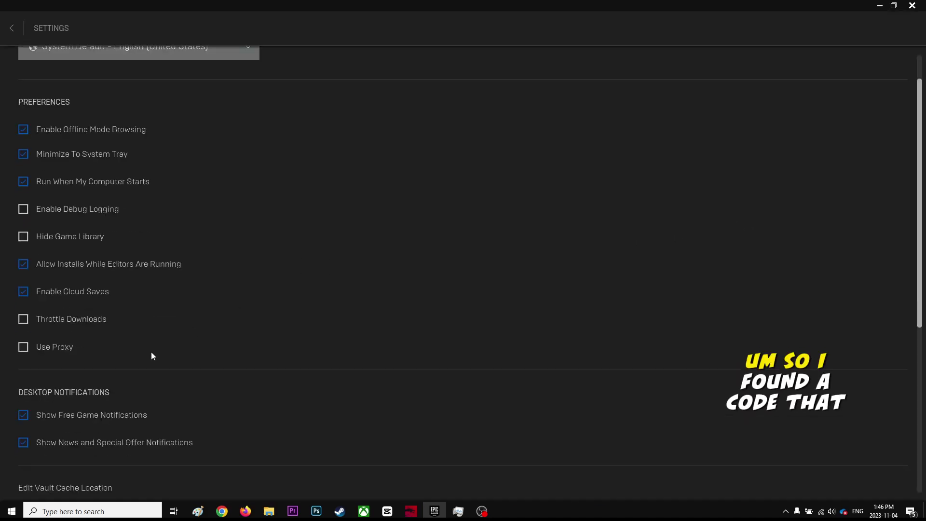
{"action": "scroll", "coordinate": [135, 360], "scroll_direction": "down", "scroll_amount": 3}
{"action": "scroll", "coordinate": [132, 360], "scroll_direction": "down", "scroll_amount": 3}
{"action": "scroll", "coordinate": [133, 359], "scroll_direction": "down", "scroll_amount": 2}
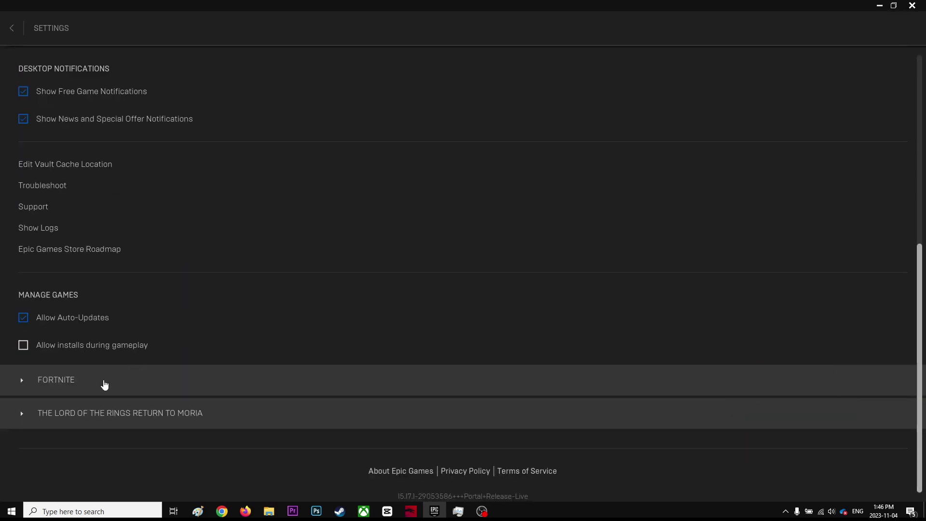
{"action": "left_click", "coordinate": [94, 387]}
{"action": "scroll", "coordinate": [94, 388], "scroll_direction": "down", "scroll_amount": 2}
{"action": "scroll", "coordinate": [98, 380], "scroll_direction": "down", "scroll_amount": 2}
{"action": "scroll", "coordinate": [94, 377], "scroll_direction": "down", "scroll_amount": 1}
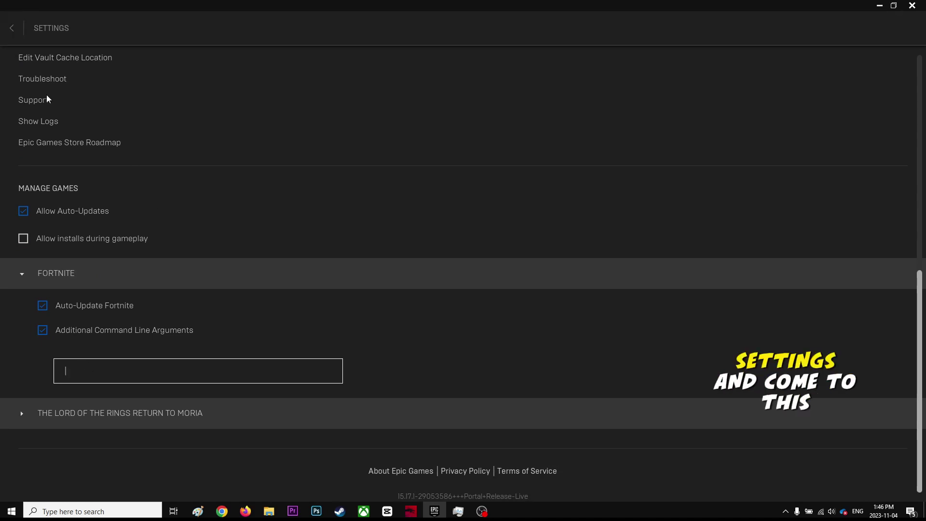
{"action": "left_click", "coordinate": [123, 370]}
{"action": "type", "text": "-limitclientticks"}
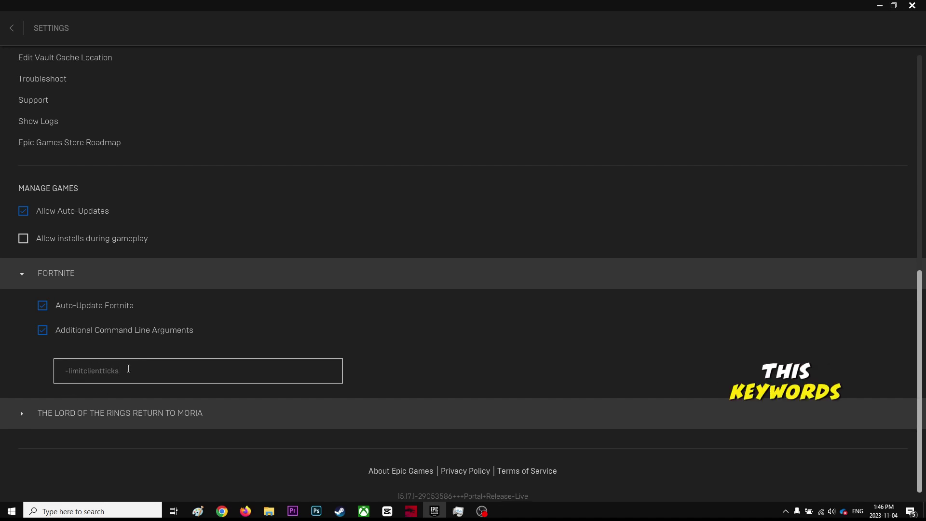
{"action": "left_click_drag", "start_coordinate": [121, 370], "coordinate": [71, 371]}
{"action": "left_click", "coordinate": [125, 370]}
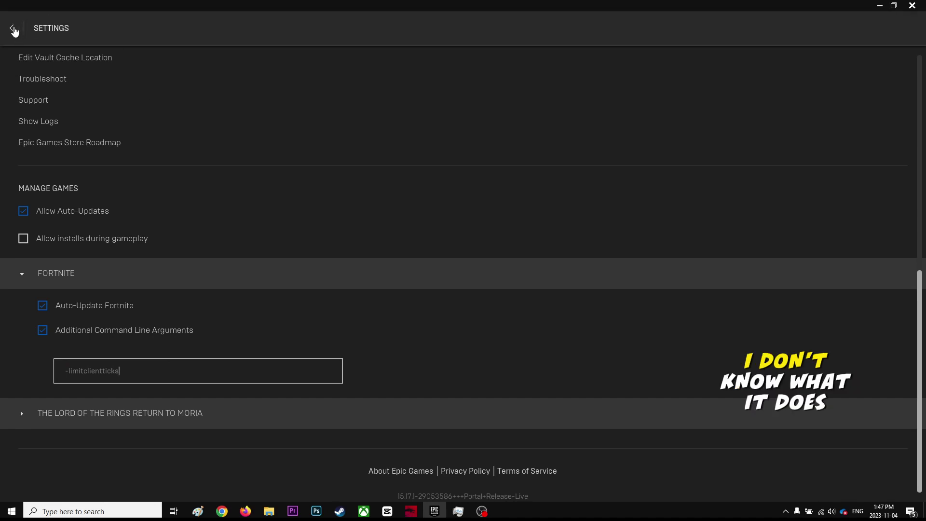
- Reopen launcher Settings and confirm Fortnite still has -limitclientticks
{"action": "left_click", "coordinate": [14, 29]}
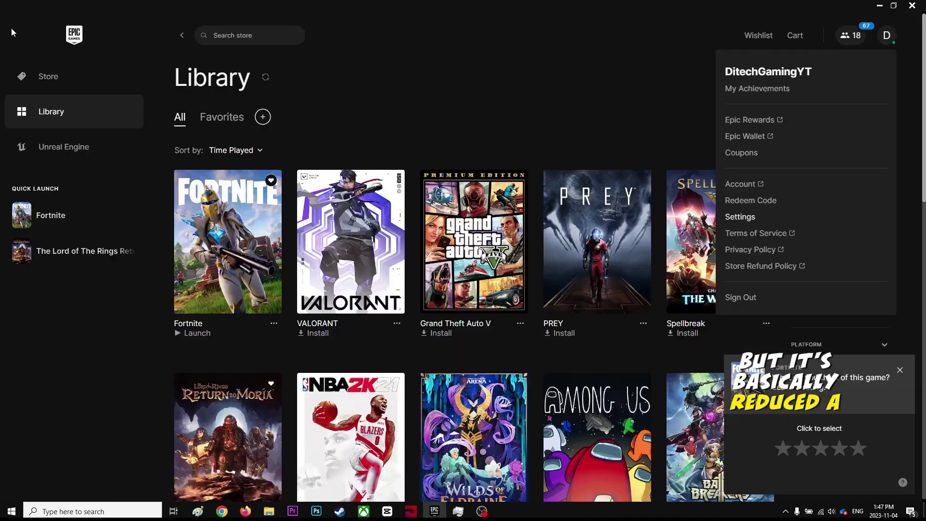
{"action": "left_click", "coordinate": [726, 218]}
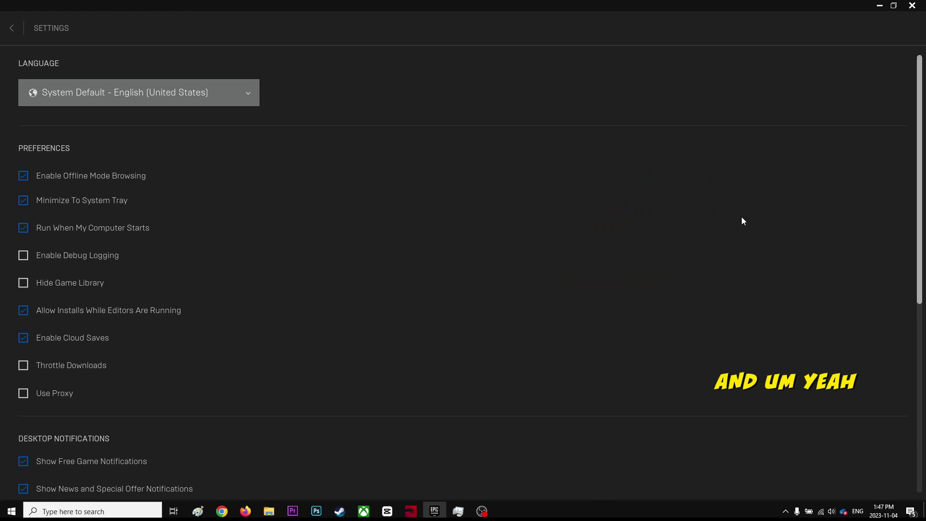
{"action": "scroll", "coordinate": [171, 347], "scroll_direction": "down", "scroll_amount": 3}
{"action": "scroll", "coordinate": [159, 366], "scroll_direction": "down", "scroll_amount": 3}
{"action": "scroll", "coordinate": [148, 373], "scroll_direction": "down", "scroll_amount": 3}
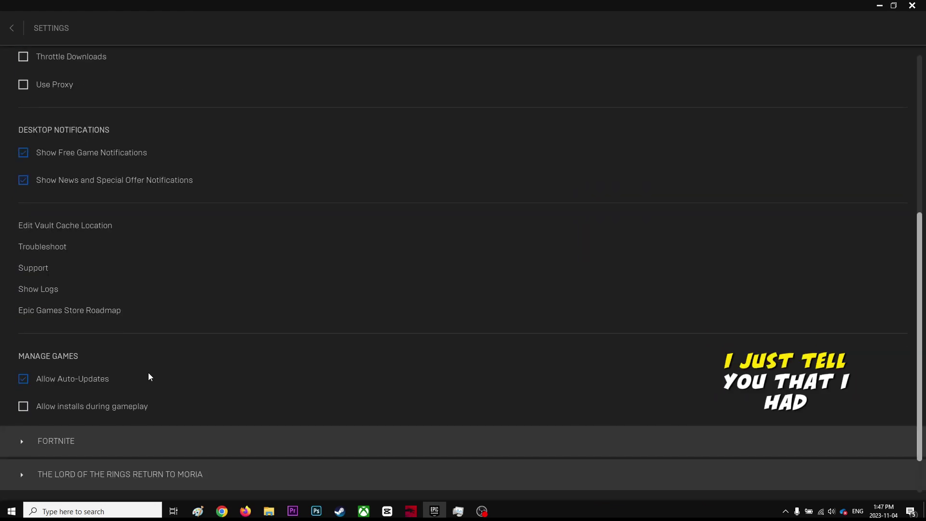
{"action": "scroll", "coordinate": [148, 373], "scroll_direction": "down", "scroll_amount": 2}
{"action": "left_click", "coordinate": [103, 387]}
{"action": "scroll", "coordinate": [141, 367], "scroll_direction": "down", "scroll_amount": 1}
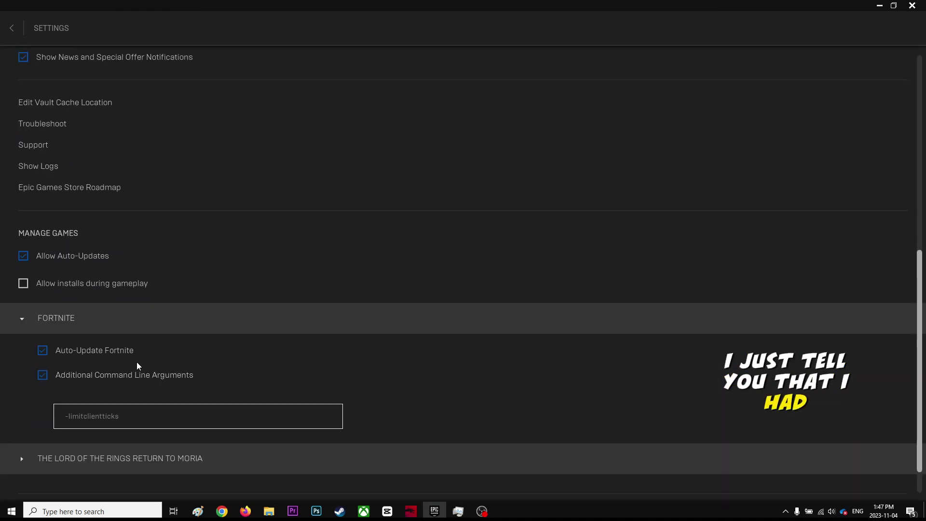
- Return to the library and open, then dismiss, Fortnite's options menu
{"action": "left_click", "coordinate": [13, 28]}
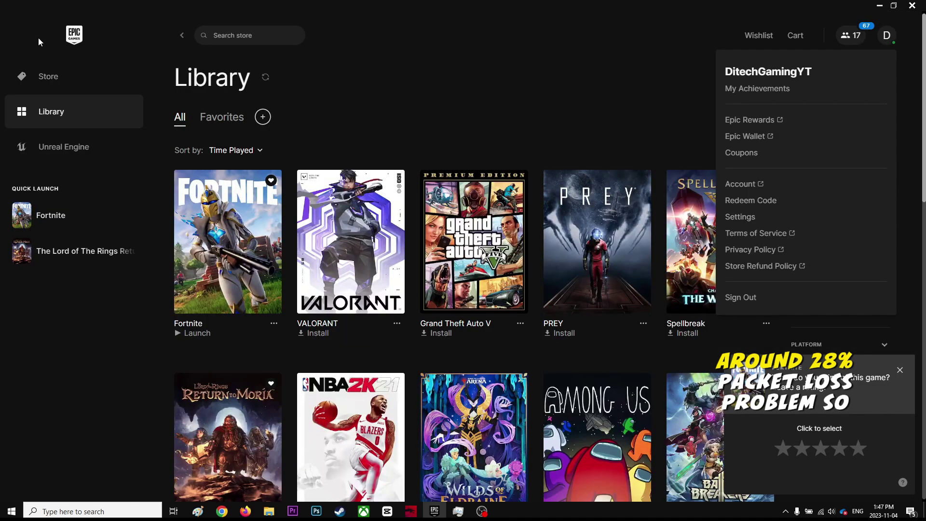
{"action": "left_click", "coordinate": [275, 324]}
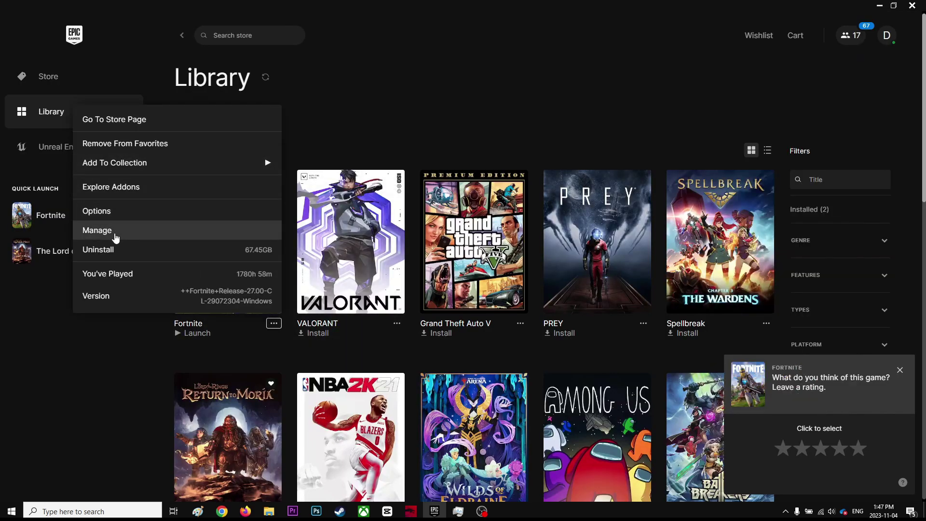
{"action": "left_click", "coordinate": [86, 387]}
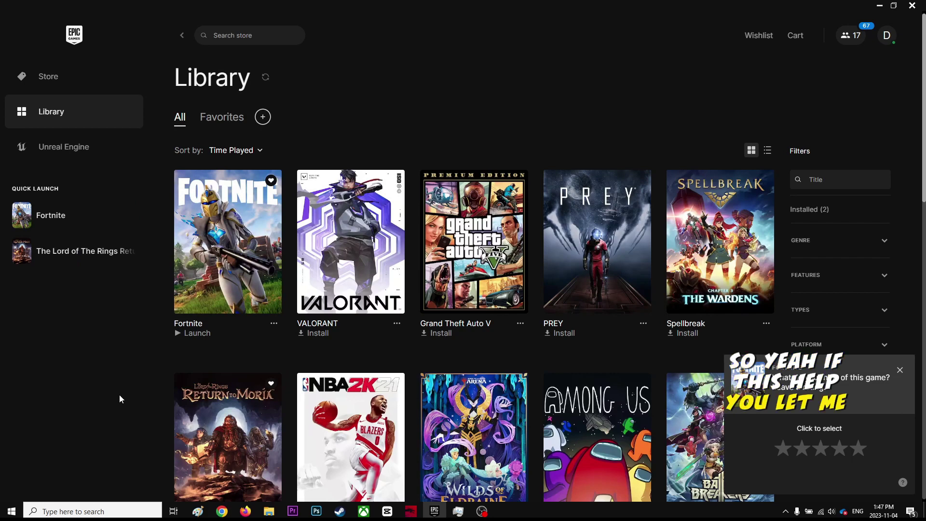
- Open the %temp% folder through the Run prompt
{"action": "left_click", "coordinate": [11, 512]}
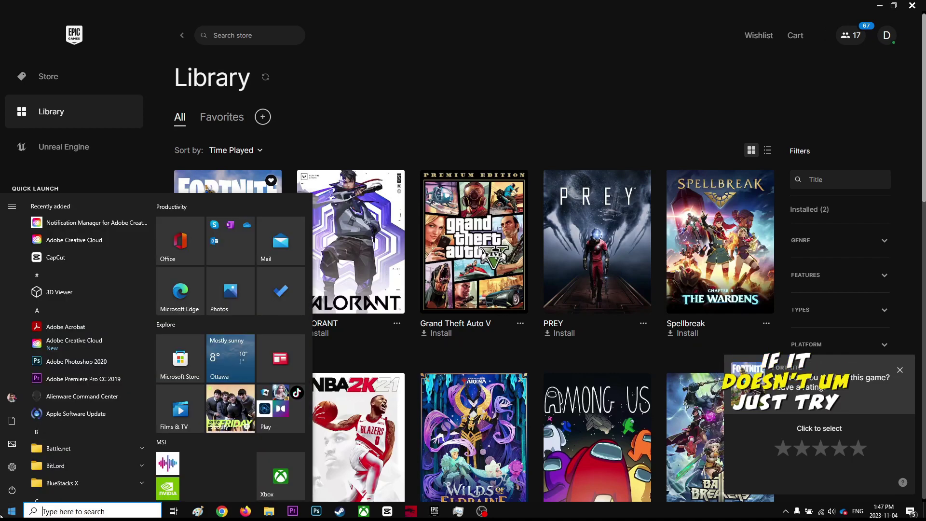
{"action": "left_click", "coordinate": [320, 113]}
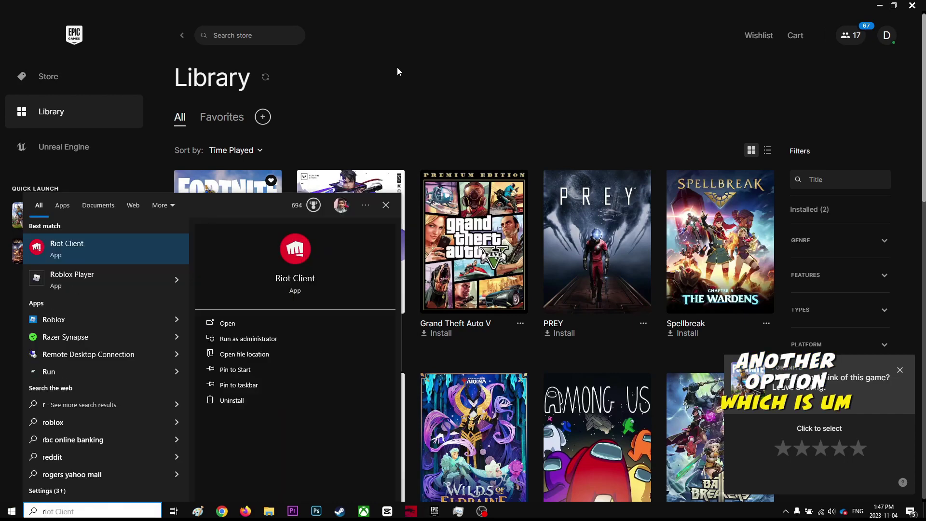
{"action": "key", "text": "super+r"}
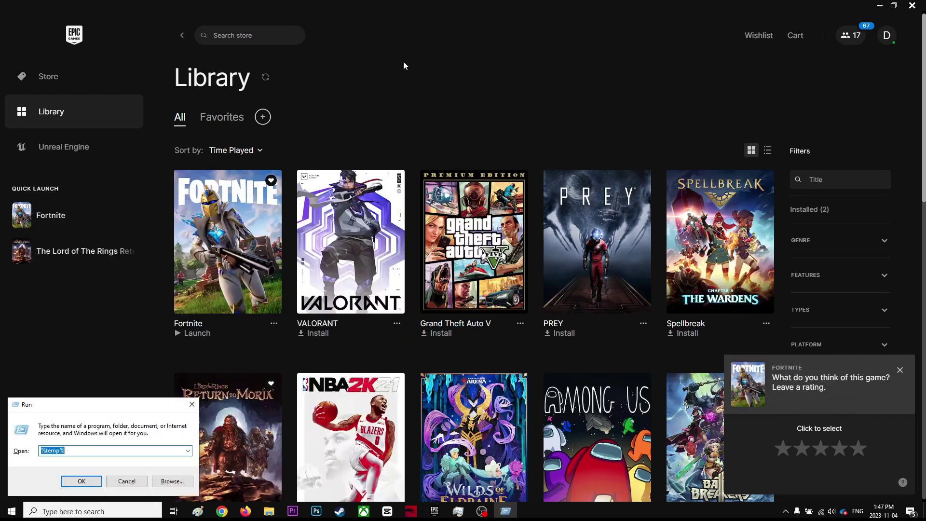
{"action": "key", "text": "Return"}
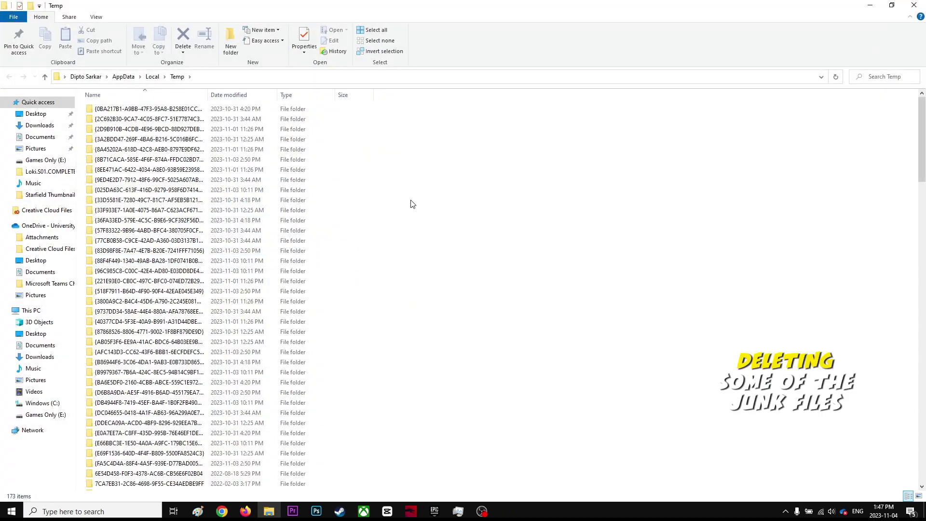
{"action": "key", "text": "ctrl+a"}
{"action": "left_click", "coordinate": [410, 195]}
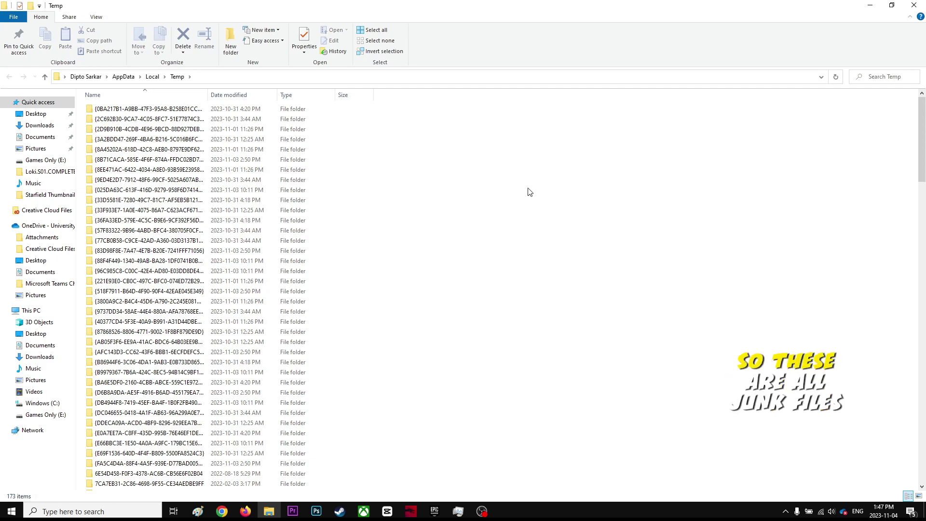
{"action": "mouse_move", "coordinate": [921, 138]}
{"action": "left_mouse_down"}
{"action": "mouse_move", "coordinate": [921, 340]}
{"action": "mouse_move", "coordinate": [922, 131]}
{"action": "left_mouse_up"}
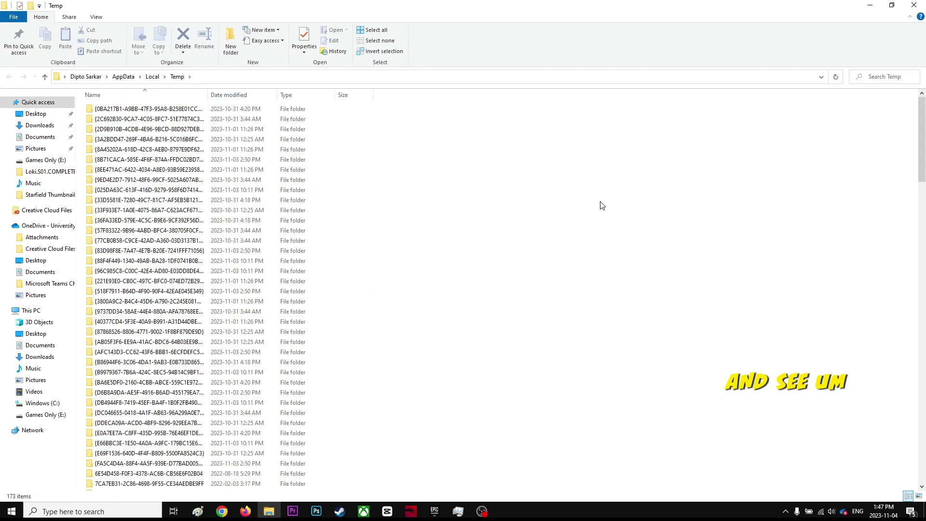
{"action": "scroll", "coordinate": [578, 269], "scroll_direction": "down", "scroll_amount": 3}
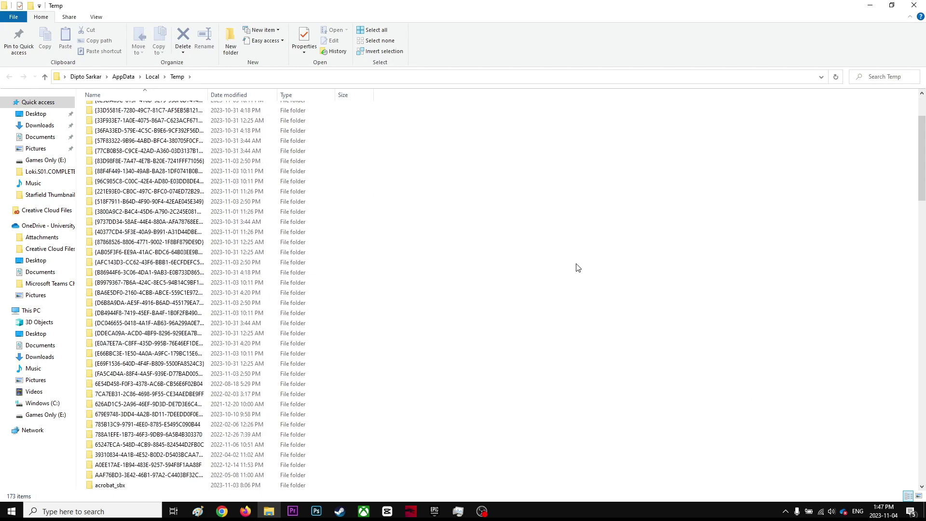
- Permanently delete all 173 Temp items, skipping admin-protected and in-use files
{"action": "key", "text": "ctrl+a"}
{"action": "key", "text": "shift+Delete"}
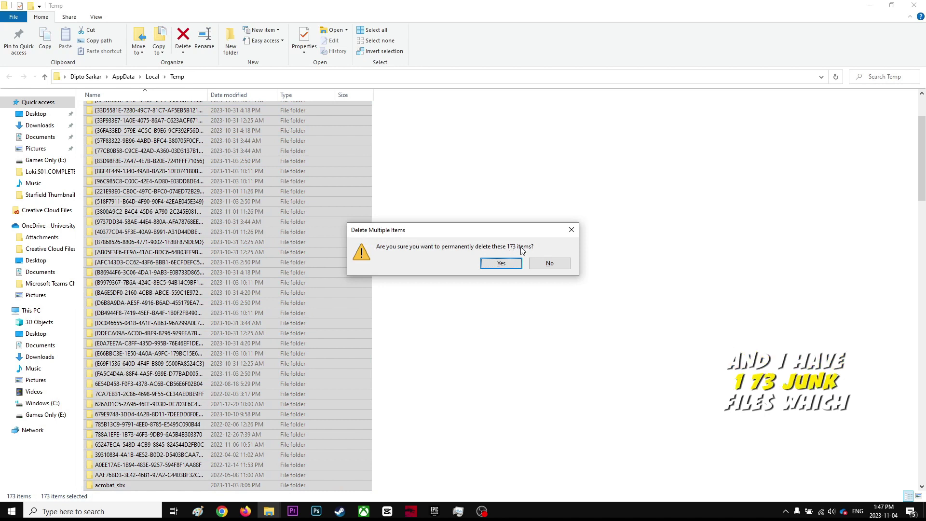
{"action": "left_click", "coordinate": [504, 264]}
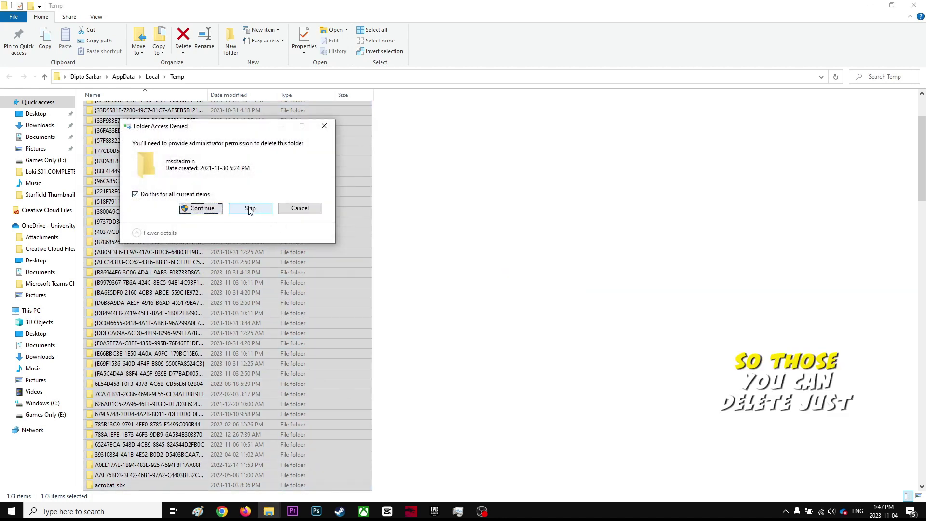
{"action": "left_click", "coordinate": [251, 208]}
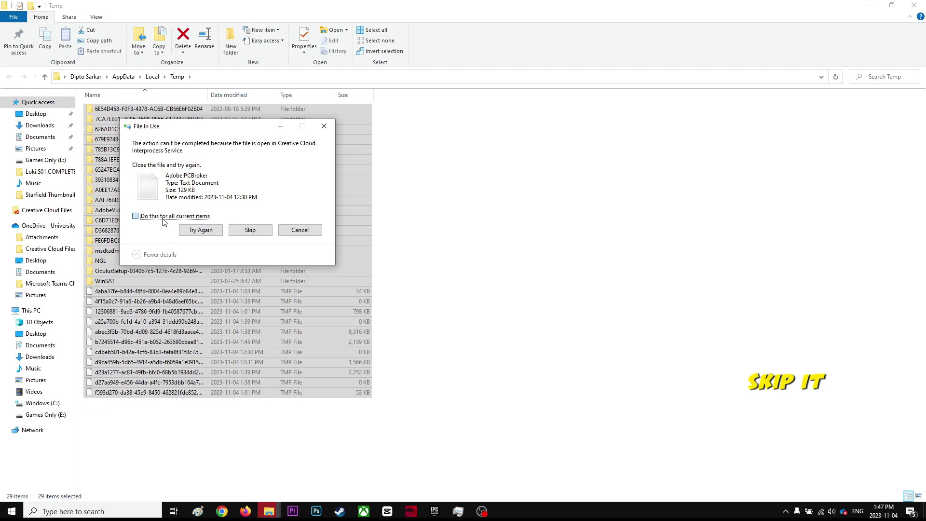
{"action": "left_click", "coordinate": [250, 229]}
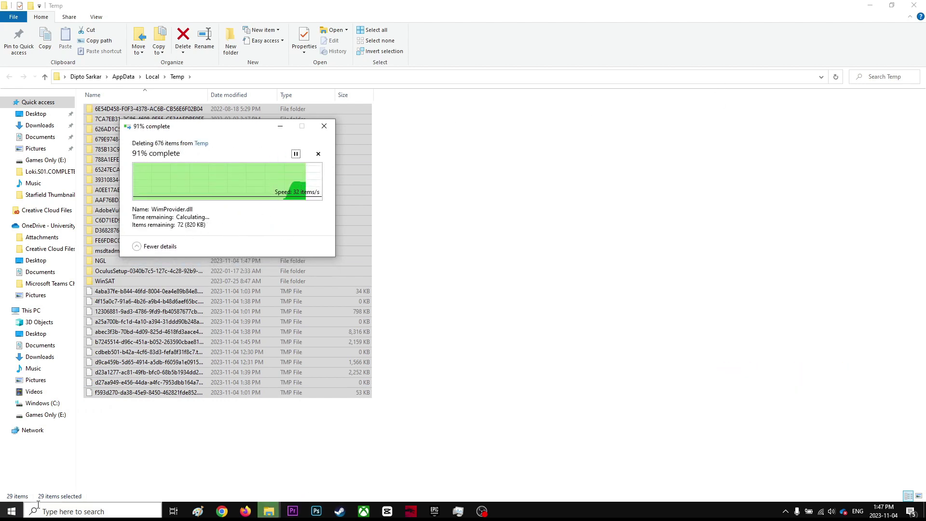
- Open the Recent folder from the Run history and select all 149 shortcuts
{"action": "key", "text": "super+r"}
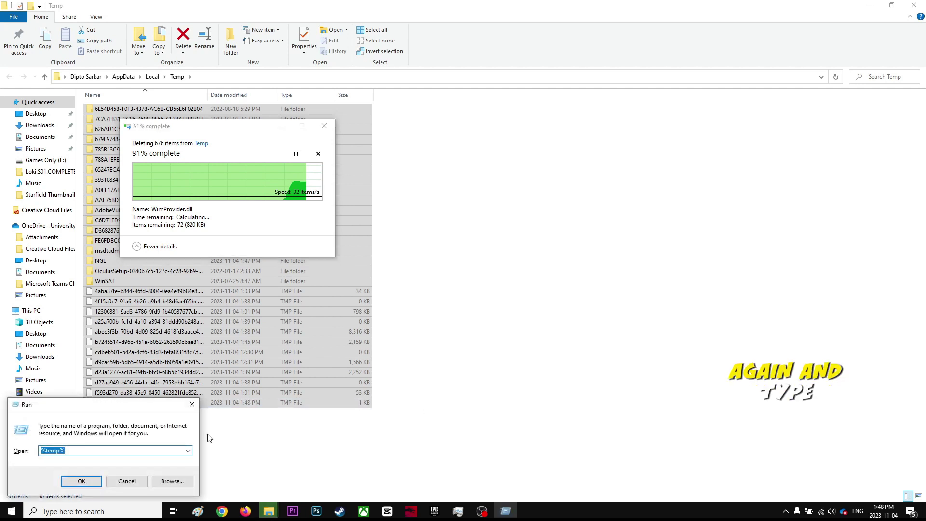
{"action": "left_click", "coordinate": [189, 450]}
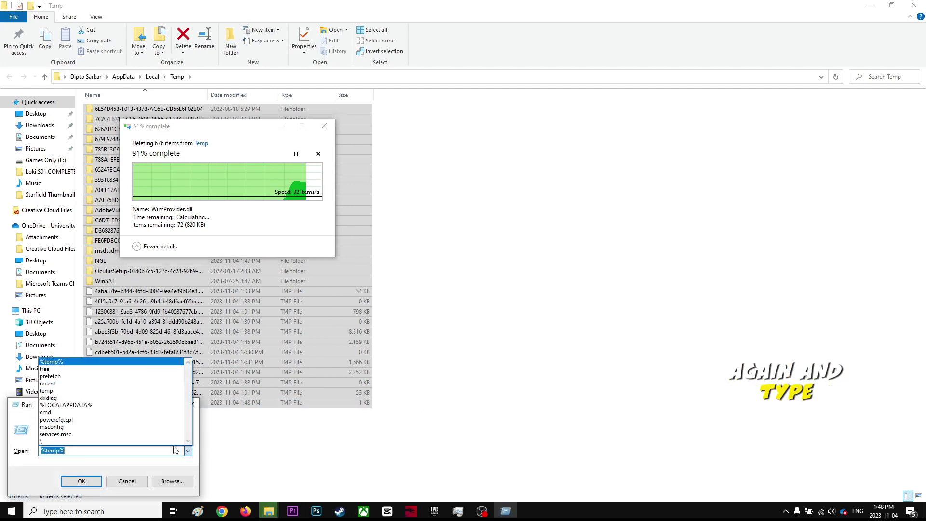
{"action": "left_click", "coordinate": [91, 386]}
{"action": "left_click", "coordinate": [82, 481]}
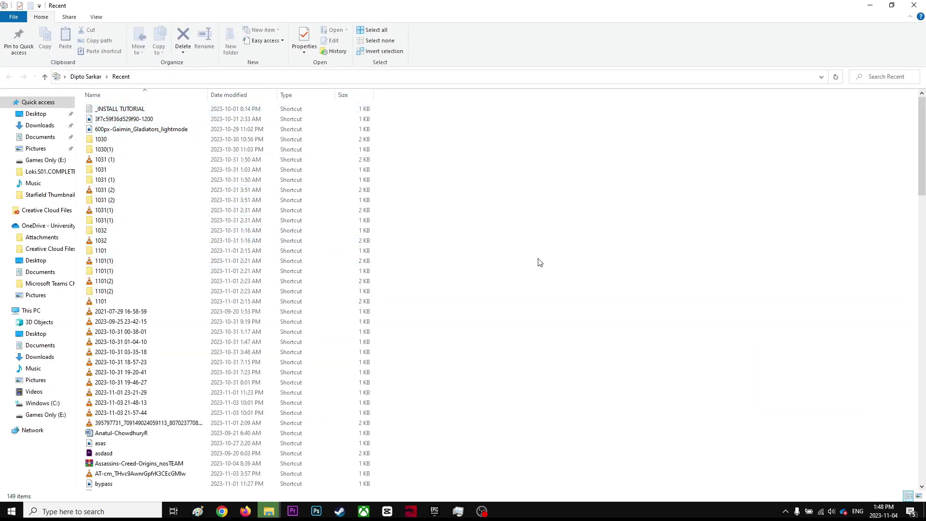
{"action": "key", "text": "ctrl+a"}
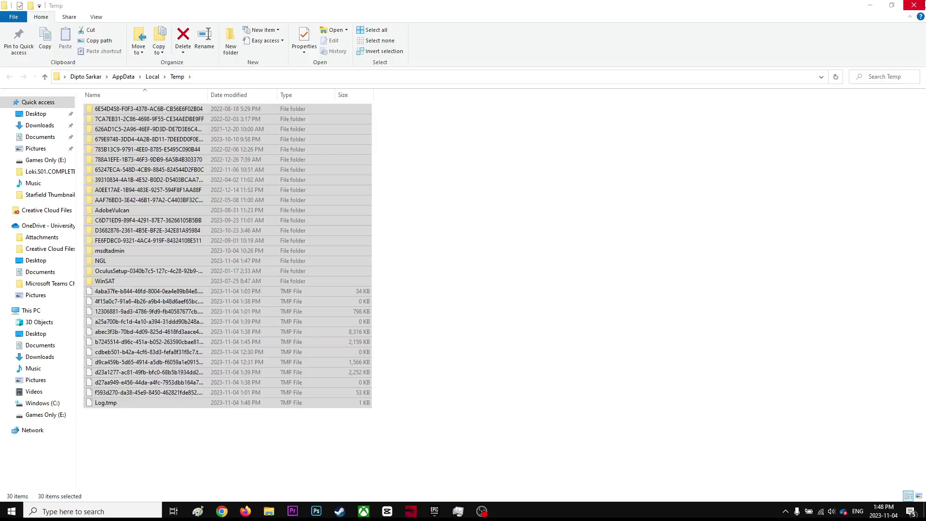
- Close Explorer and open the Prefetch folder from Run history, granting access
{"action": "left_click", "coordinate": [915, 6]}
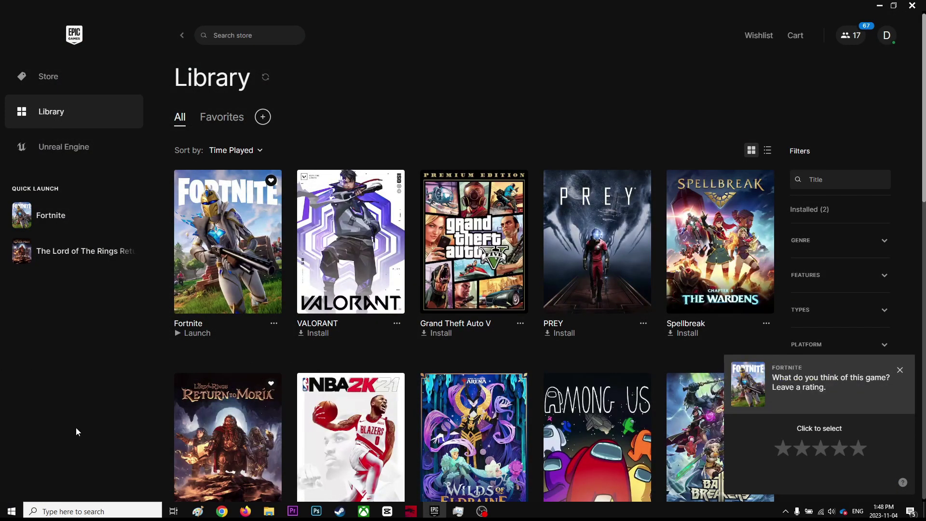
{"action": "key", "text": "super+r"}
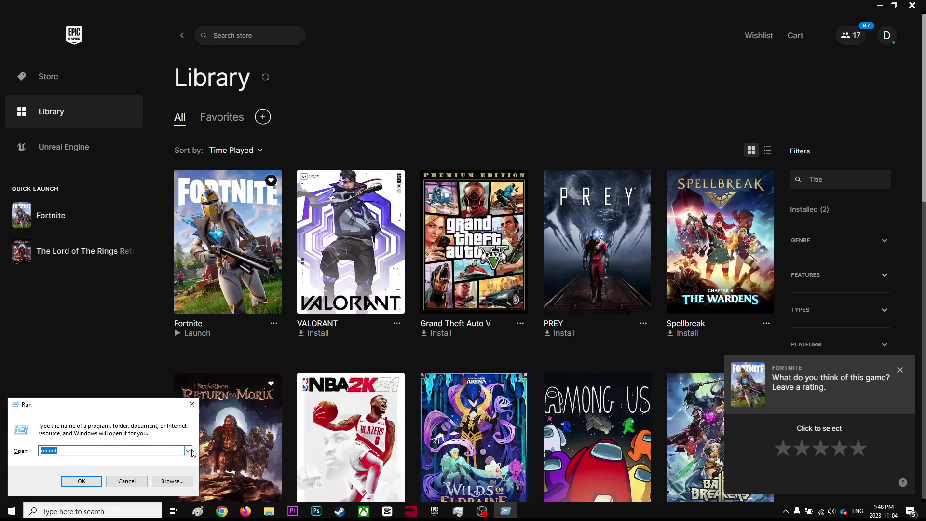
{"action": "left_click", "coordinate": [187, 450]}
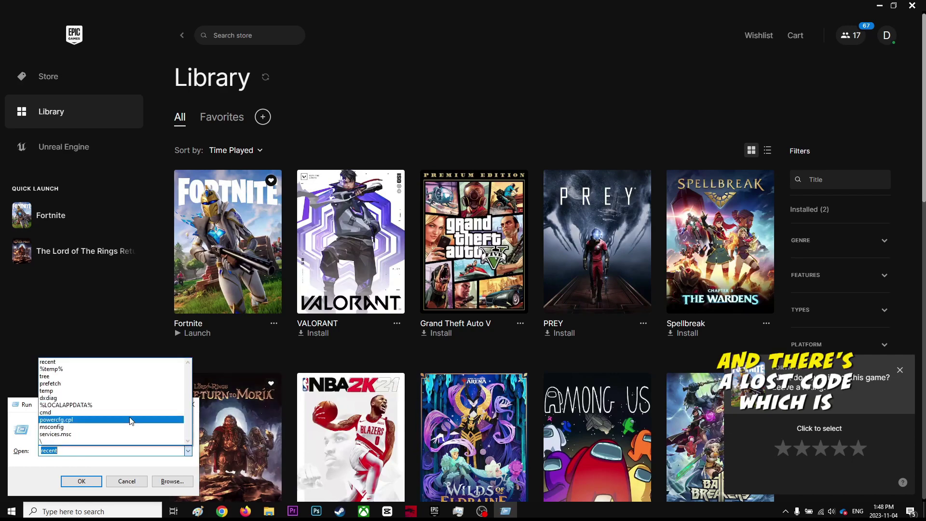
{"action": "left_click", "coordinate": [77, 383]}
{"action": "left_click", "coordinate": [81, 481]}
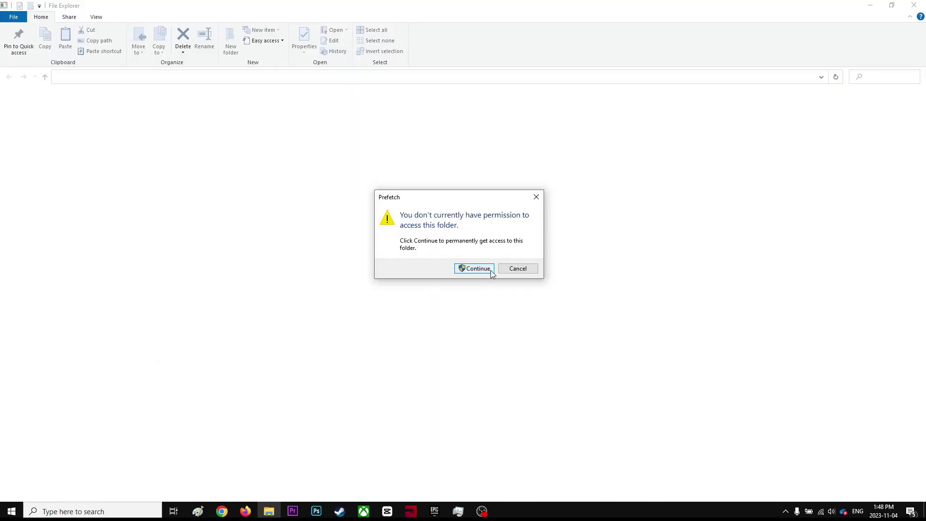
{"action": "left_click", "coordinate": [477, 268]}
- Permanently delete all 600 Prefetch files
{"action": "key", "text": "ctrl+a"}
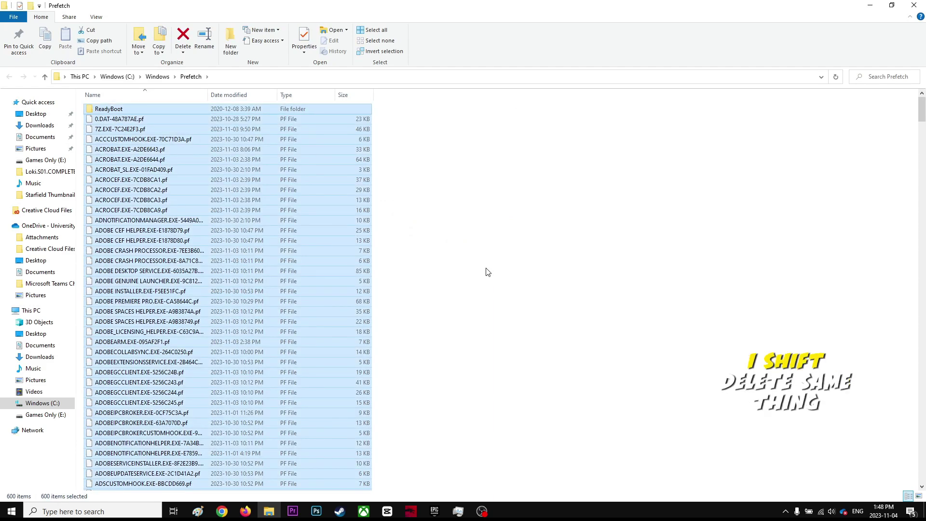
{"action": "key", "text": "shift+Delete"}
{"action": "left_click", "coordinate": [501, 267]}
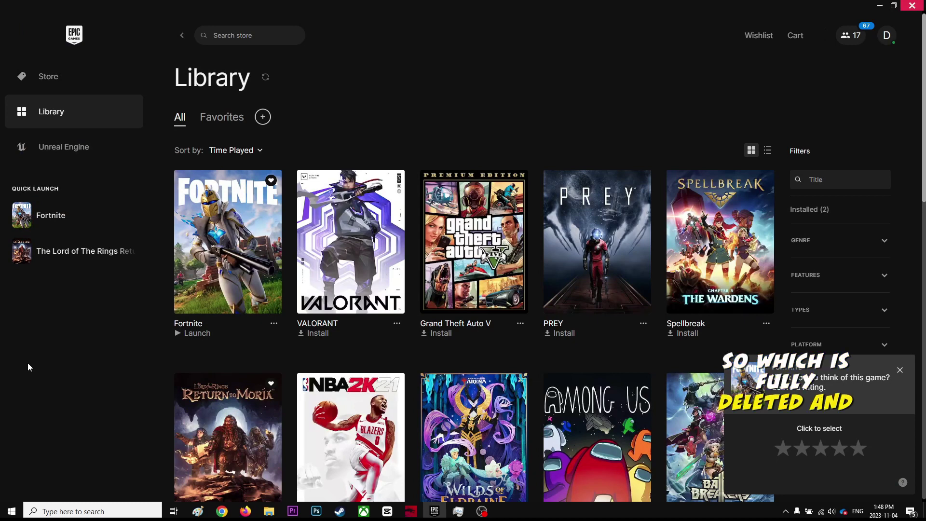
- Bring up the Run prompt over the Epic Games library once more
{"action": "key", "text": "super+r"}
{"action": "type", "text": "tr"}
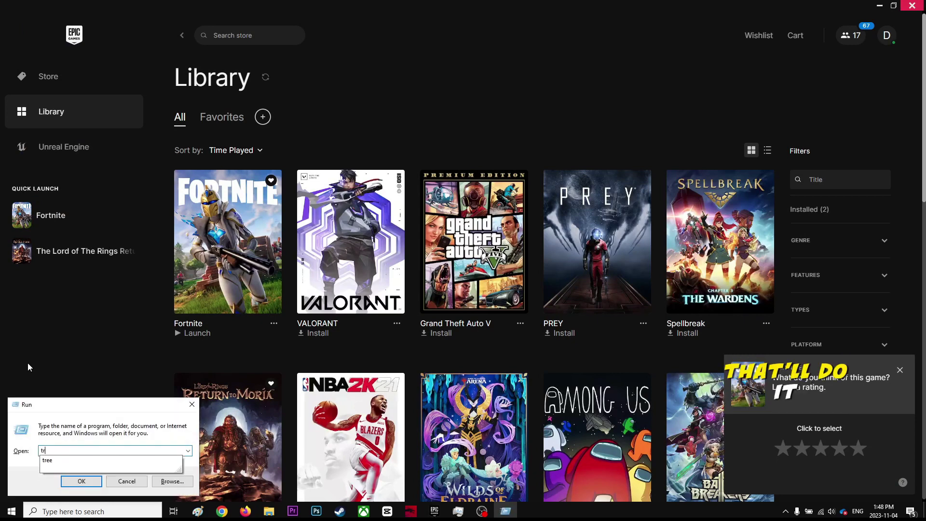
{"action": "type", "text": "ee"}
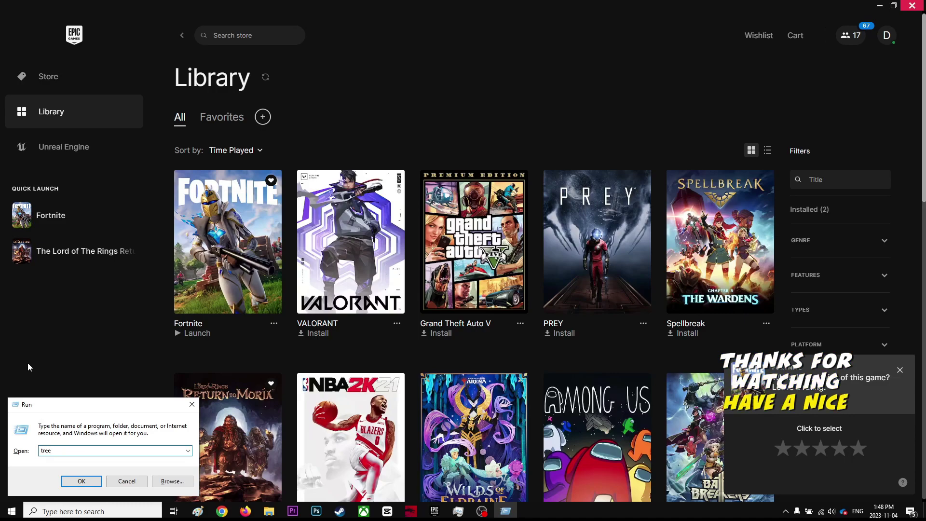